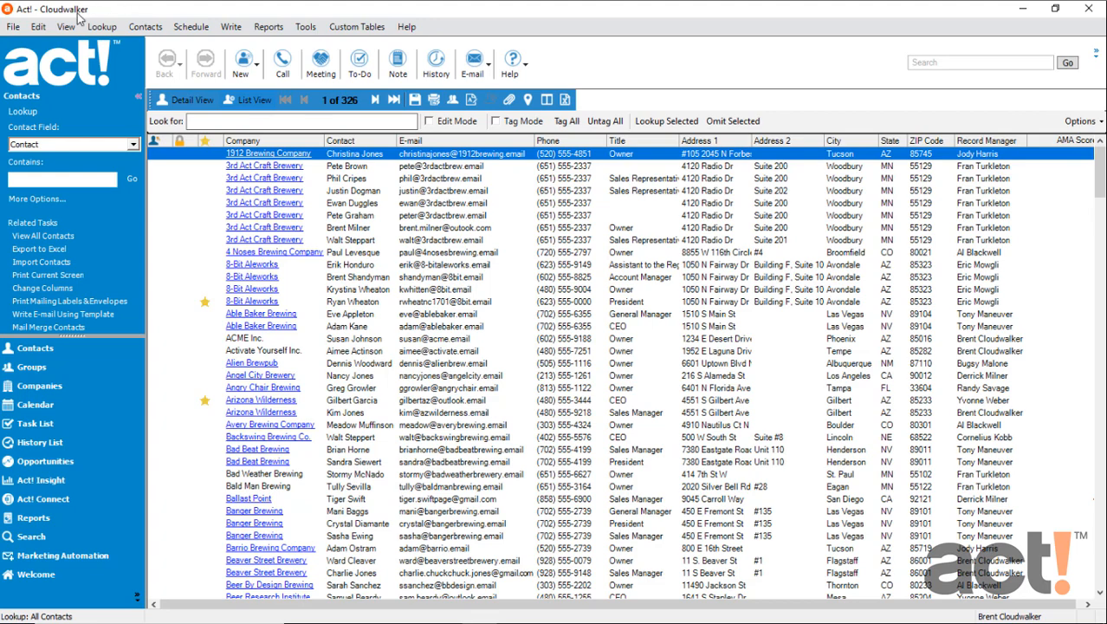
- Create a new task in the Act! Scheduler and select Cloudwalker.pad as its database
{"action": "left_click", "coordinate": [308, 29]}
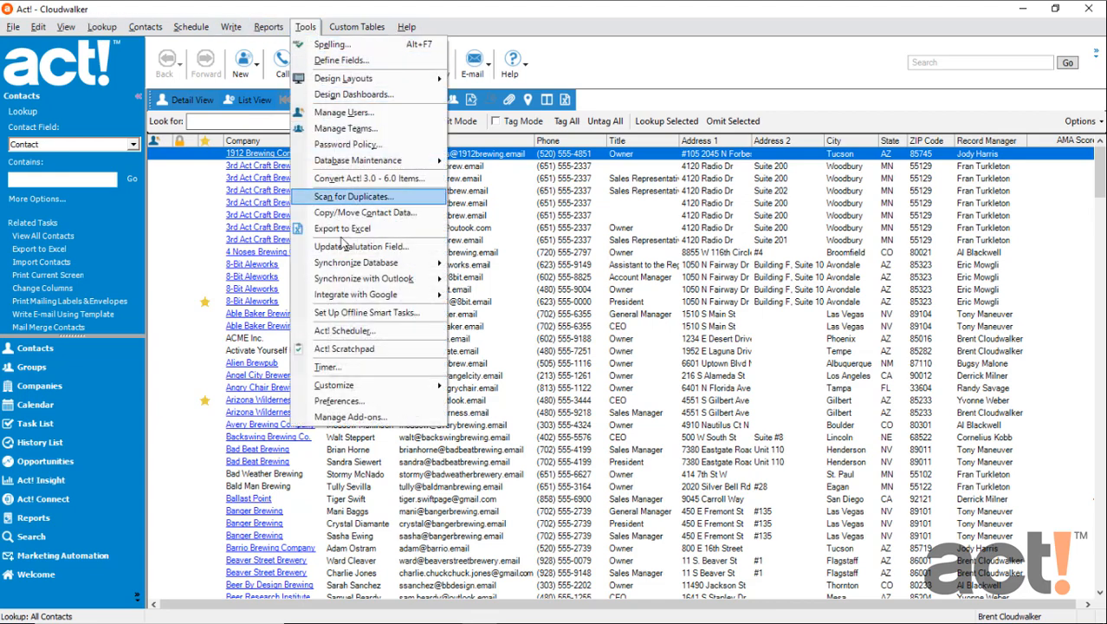
{"action": "left_click", "coordinate": [381, 336]}
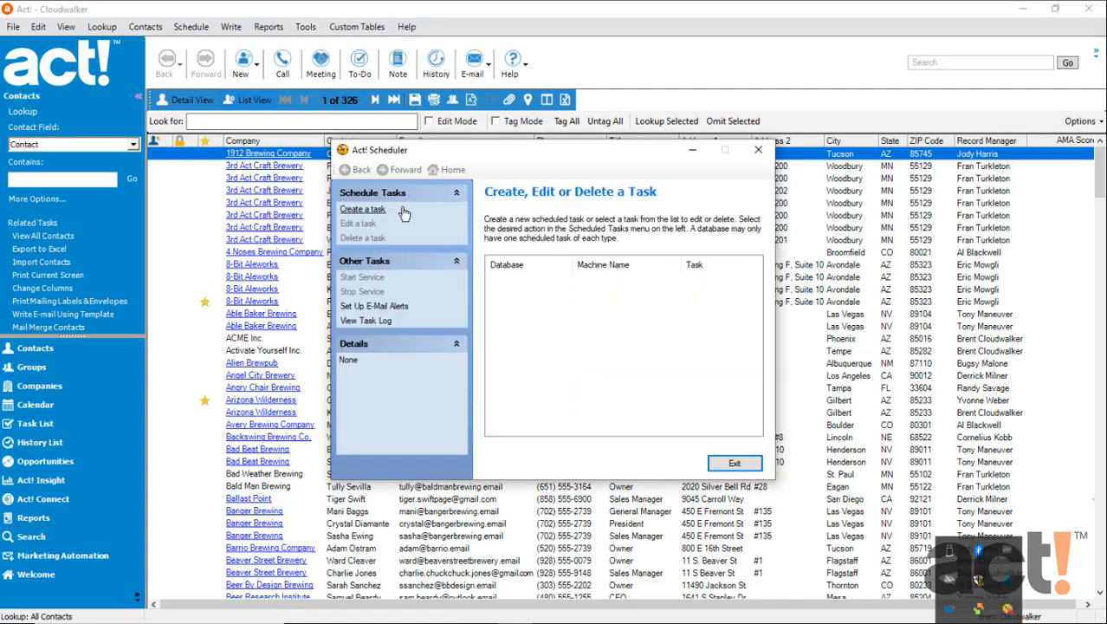
{"action": "left_click", "coordinate": [382, 216]}
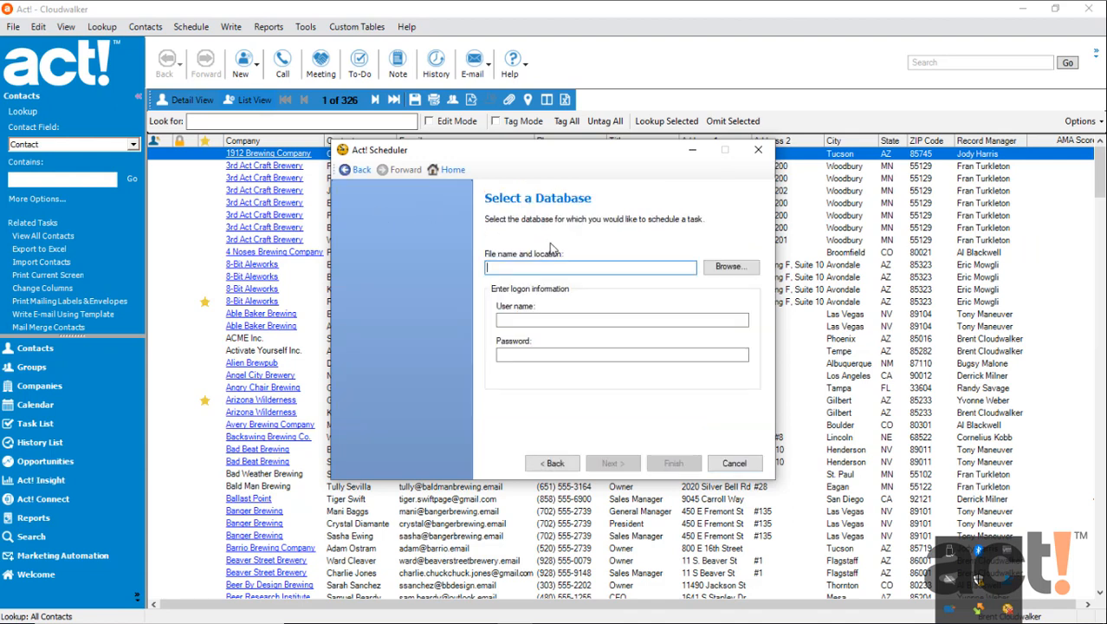
{"action": "left_click", "coordinate": [723, 268]}
{"action": "left_click", "coordinate": [515, 297]}
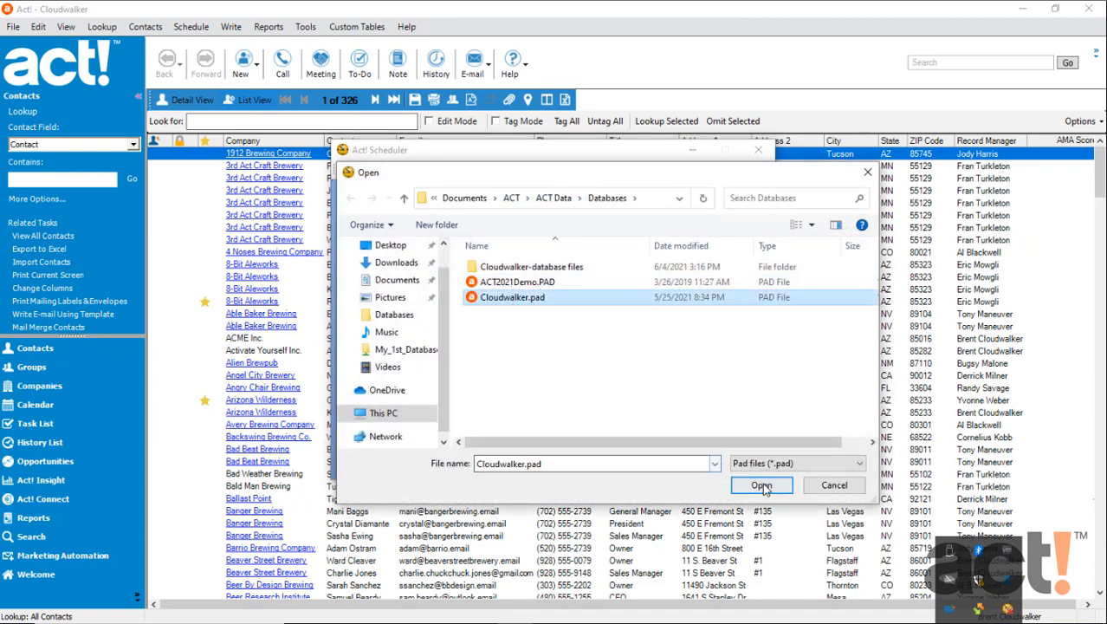
{"action": "left_click", "coordinate": [758, 484]}
- Enter the database user name and account password for the scheduled task and continue to the task selection
{"action": "left_click", "coordinate": [549, 321]}
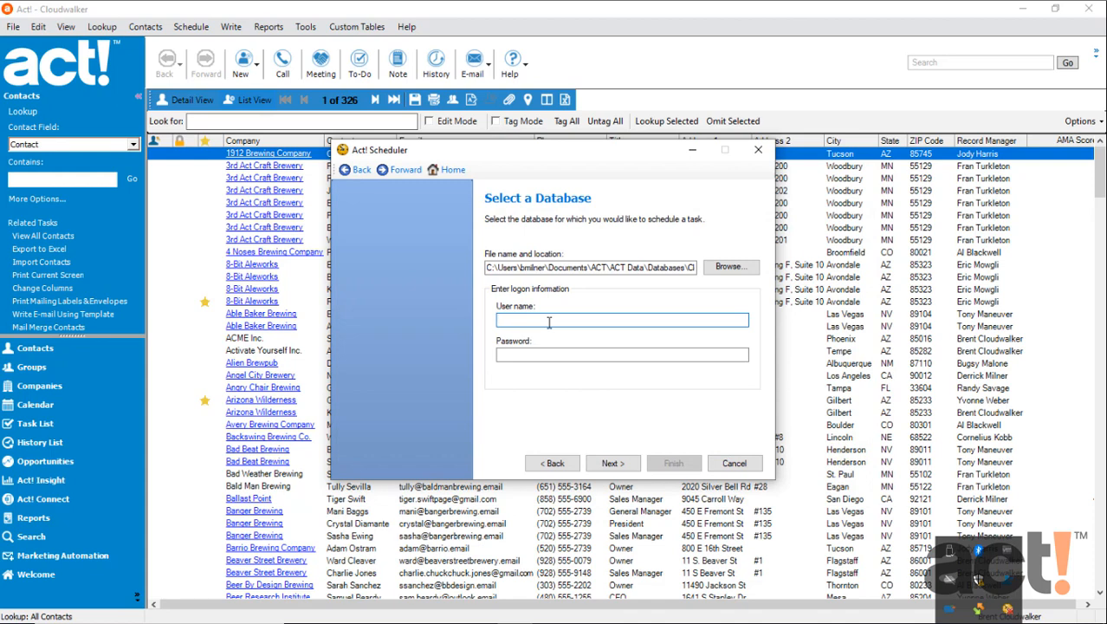
{"action": "type", "text": "Brent"}
{"action": "key", "text": "Tab"}
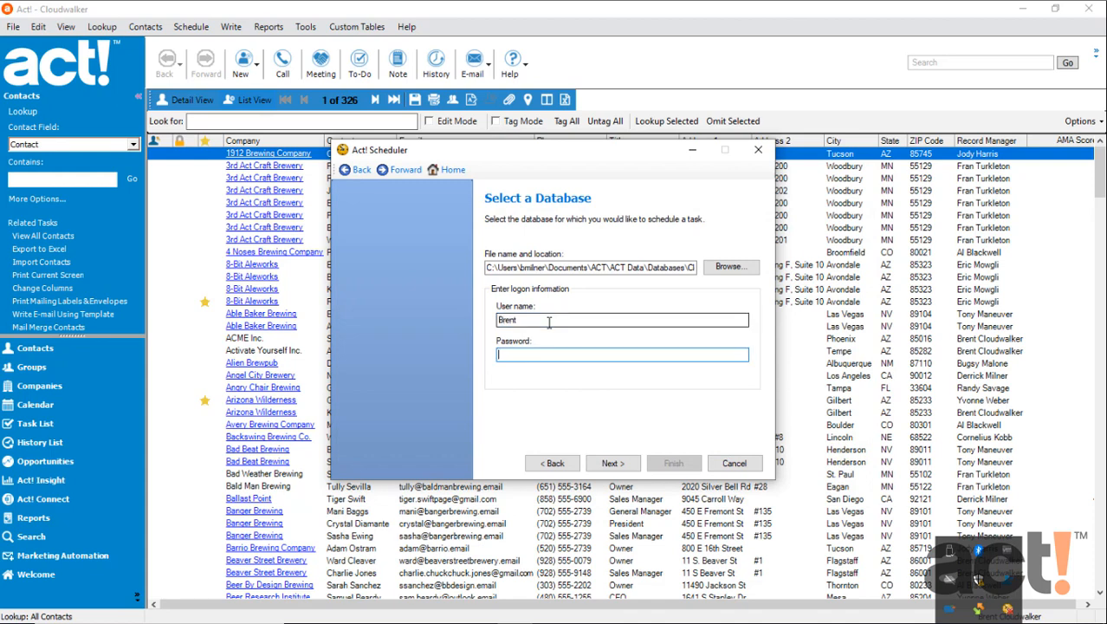
{"action": "type", "text": "********"}
{"action": "left_click", "coordinate": [623, 463]}
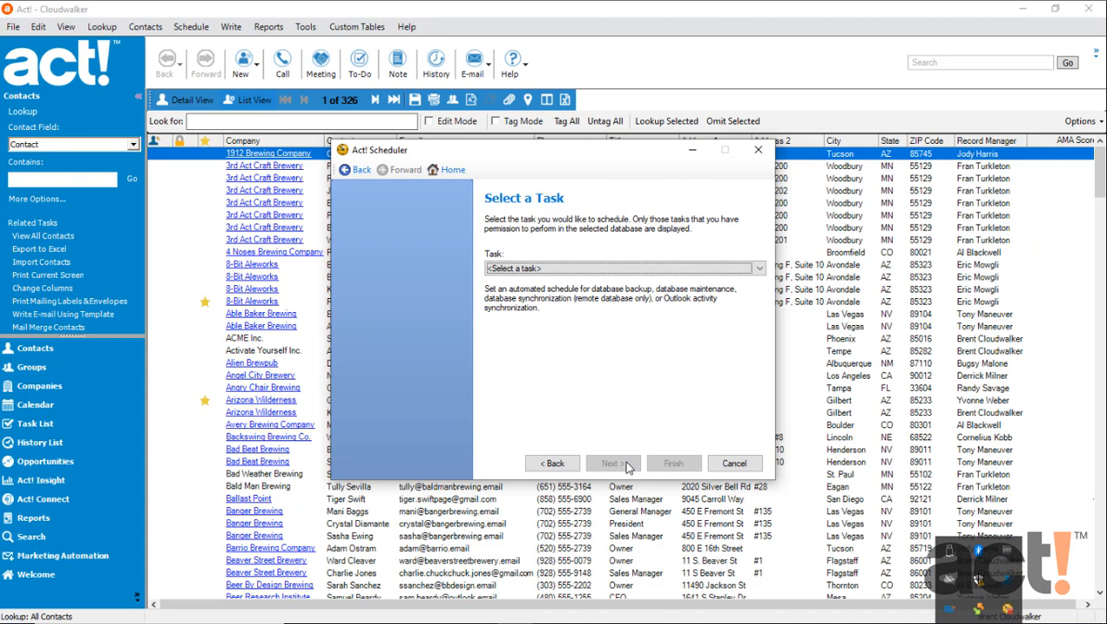
- Choose Database backup as the task to schedule and continue to the backup options
{"action": "left_click", "coordinate": [756, 270]}
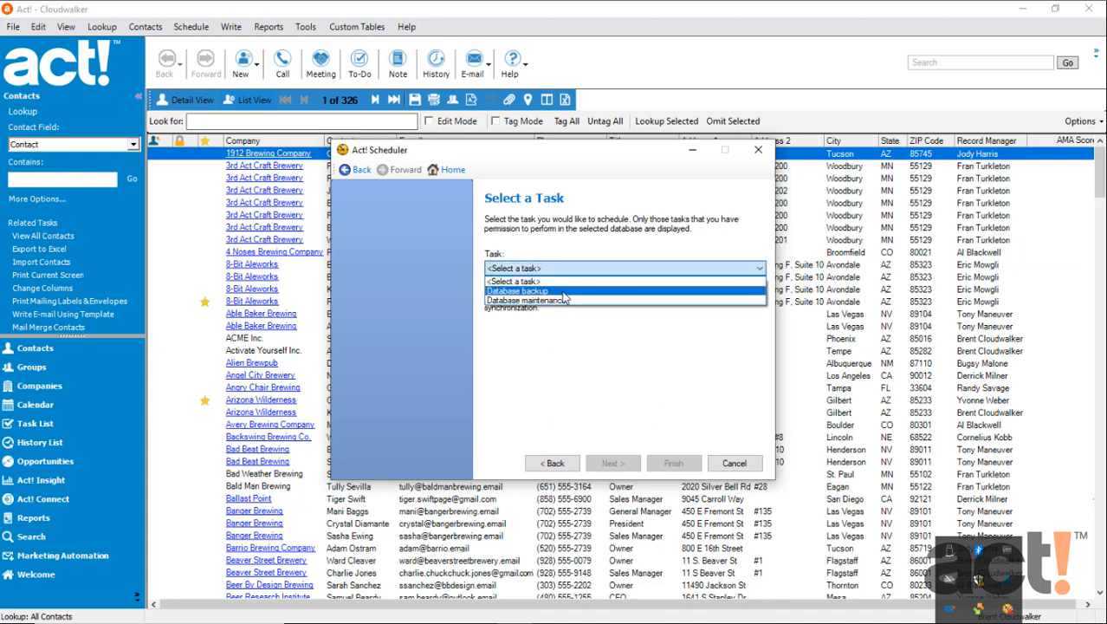
{"action": "left_click", "coordinate": [562, 293]}
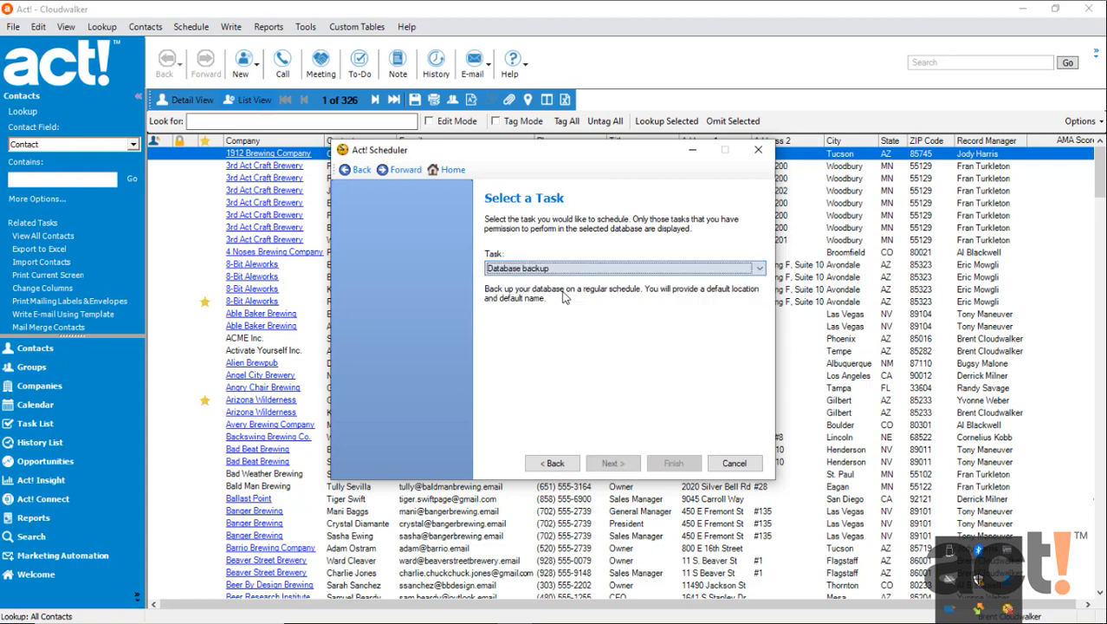
{"action": "left_click", "coordinate": [613, 464]}
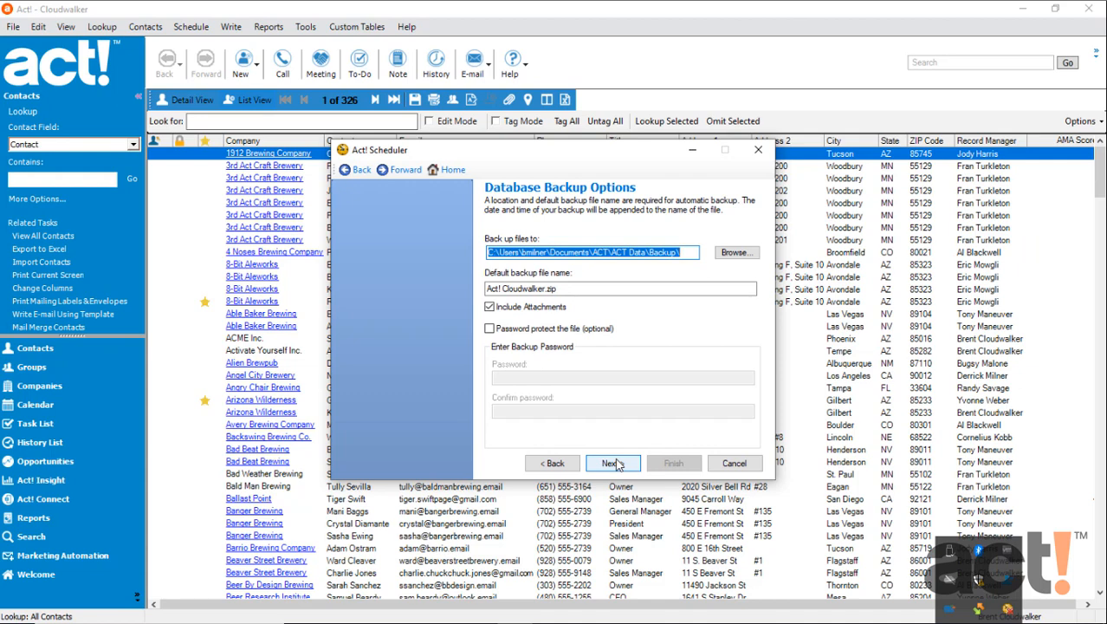
- Set the scheduled backup's destination to the ActBackups folder on the desktop and accept keeping only the last 5 backup files
{"action": "left_click", "coordinate": [733, 253]}
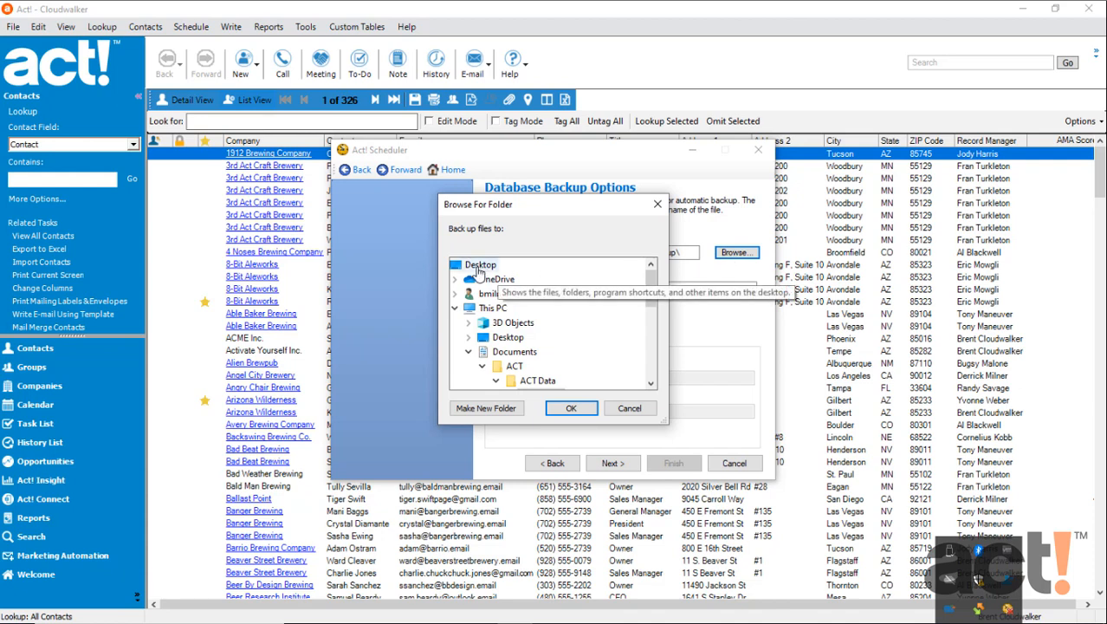
{"action": "left_click_drag", "start_coordinate": [650, 288], "coordinate": [651, 360]}
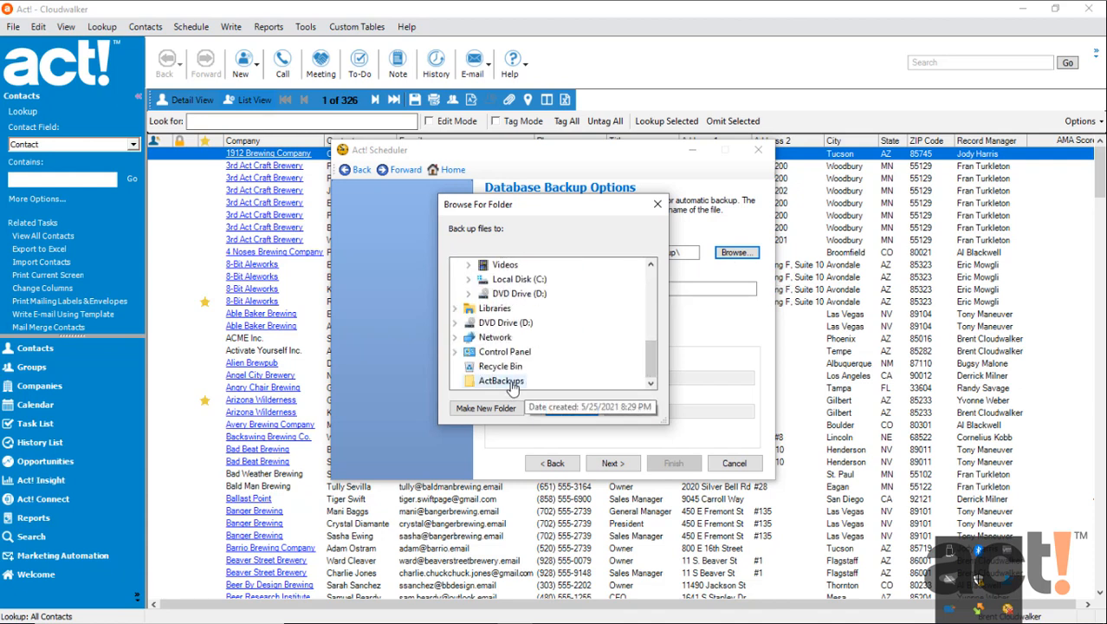
{"action": "left_click", "coordinate": [503, 382]}
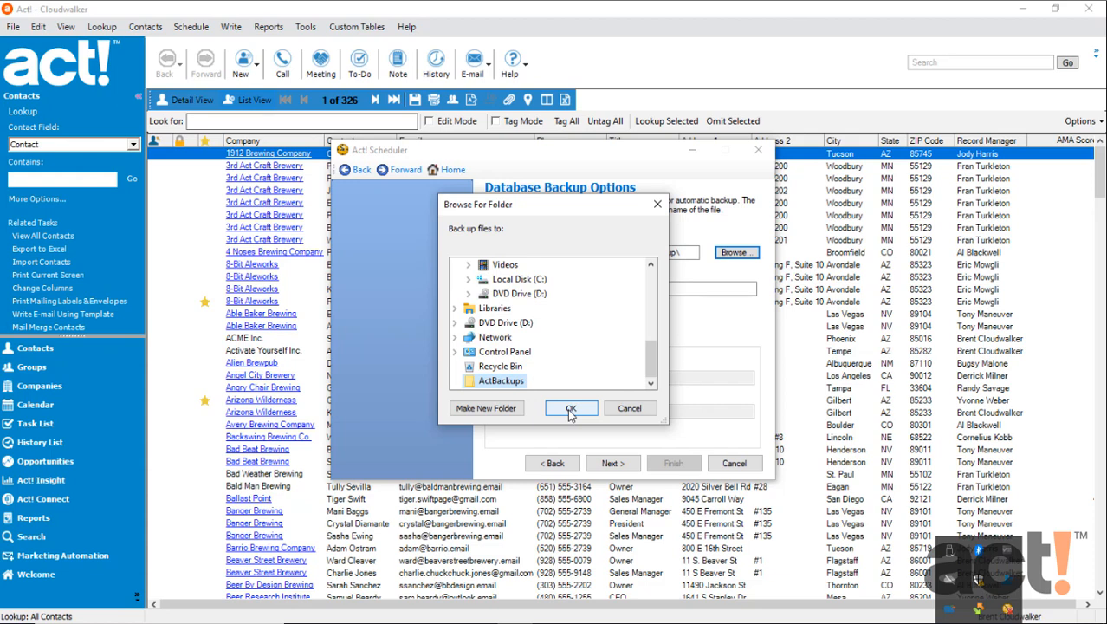
{"action": "left_click", "coordinate": [569, 411]}
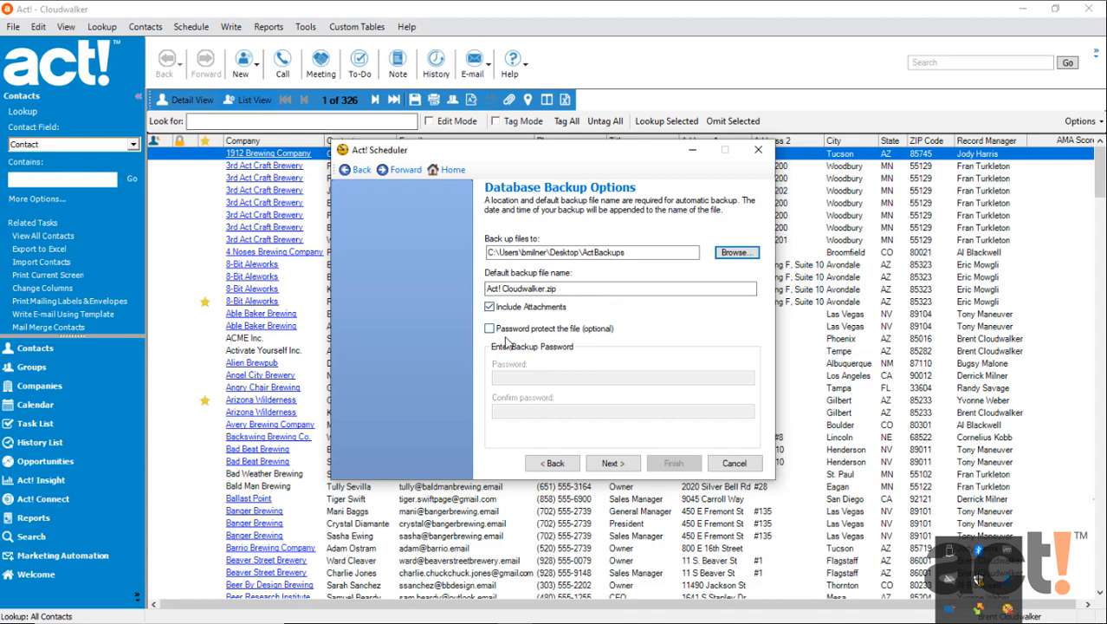
{"action": "left_click", "coordinate": [611, 463]}
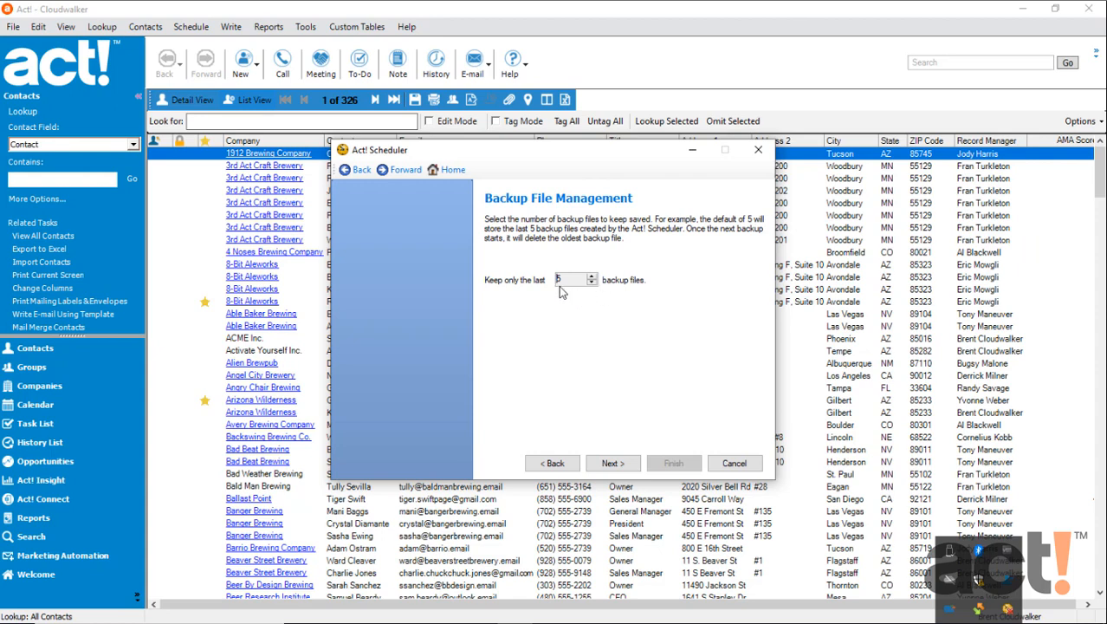
{"action": "left_click", "coordinate": [613, 464]}
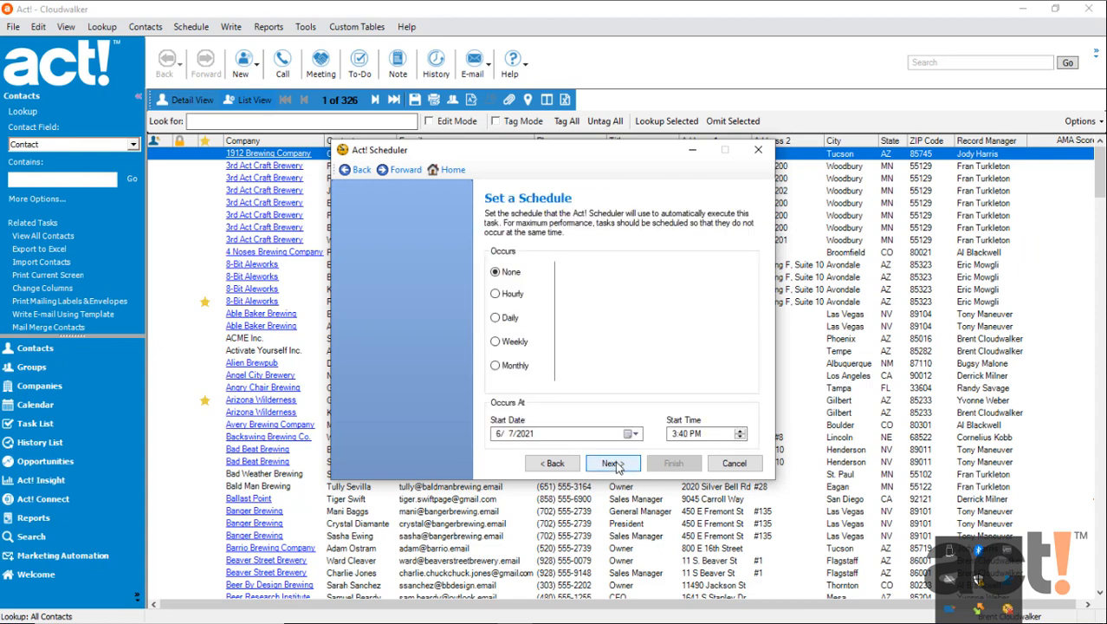
- Schedule the backup daily, every 1 days, with a start time of 3:50 PM
{"action": "left_click", "coordinate": [497, 319]}
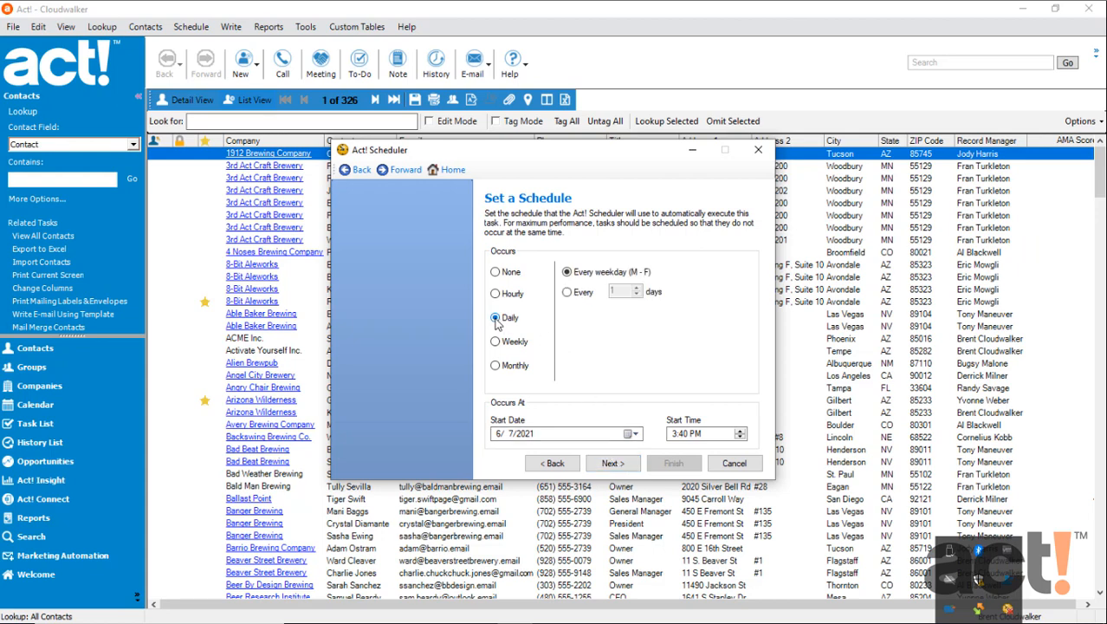
{"action": "left_click", "coordinate": [568, 294]}
{"action": "left_click", "coordinate": [683, 435]}
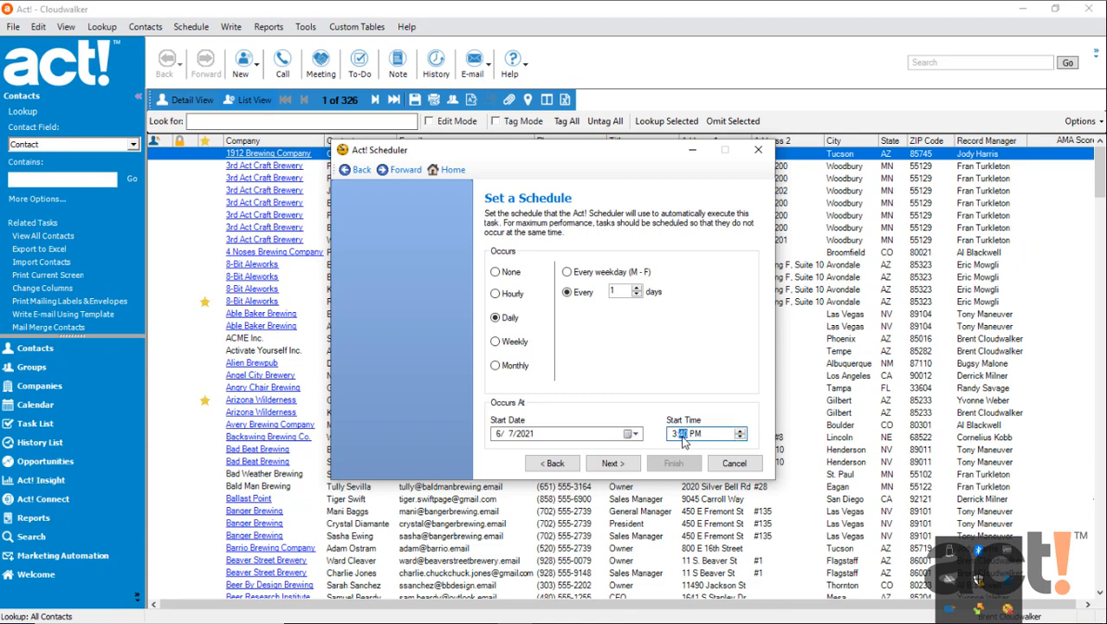
{"action": "type", "text": "50"}
{"action": "left_click", "coordinate": [610, 463]}
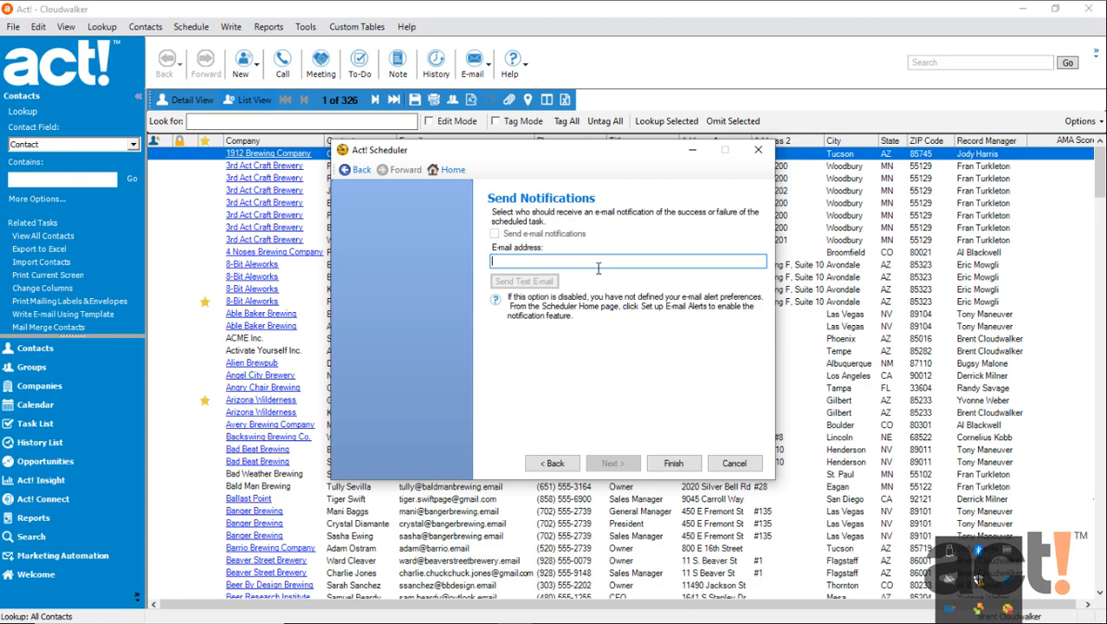
- Finish the backup task without e-mail notifications, view its details in the task list and exit the scheduler
{"action": "left_click", "coordinate": [672, 461]}
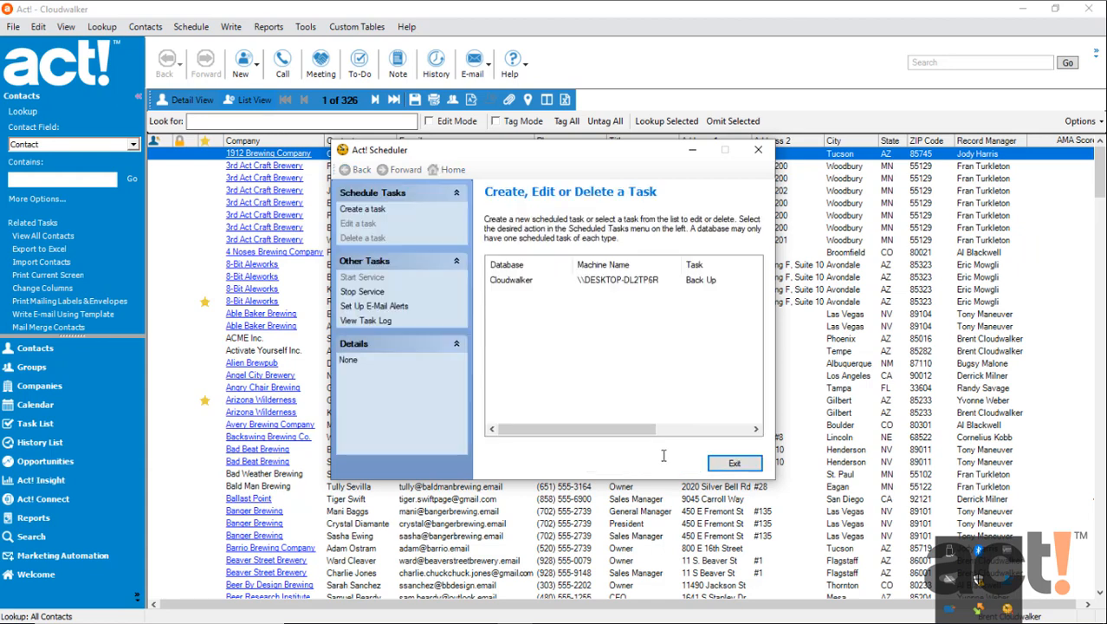
{"action": "left_click", "coordinate": [606, 281]}
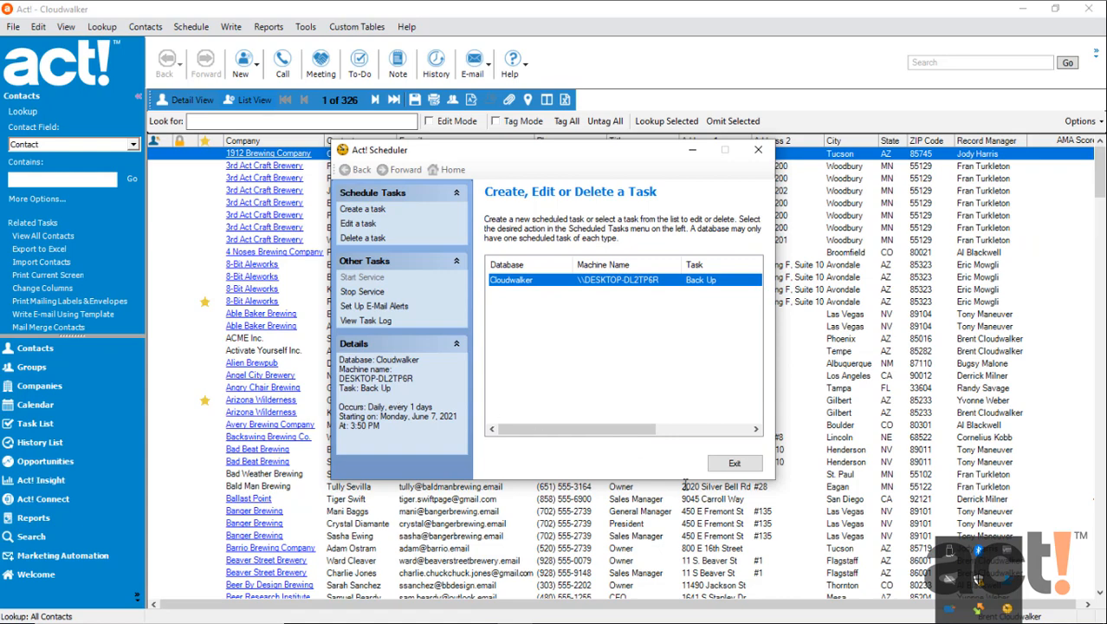
{"action": "left_click", "coordinate": [735, 464]}
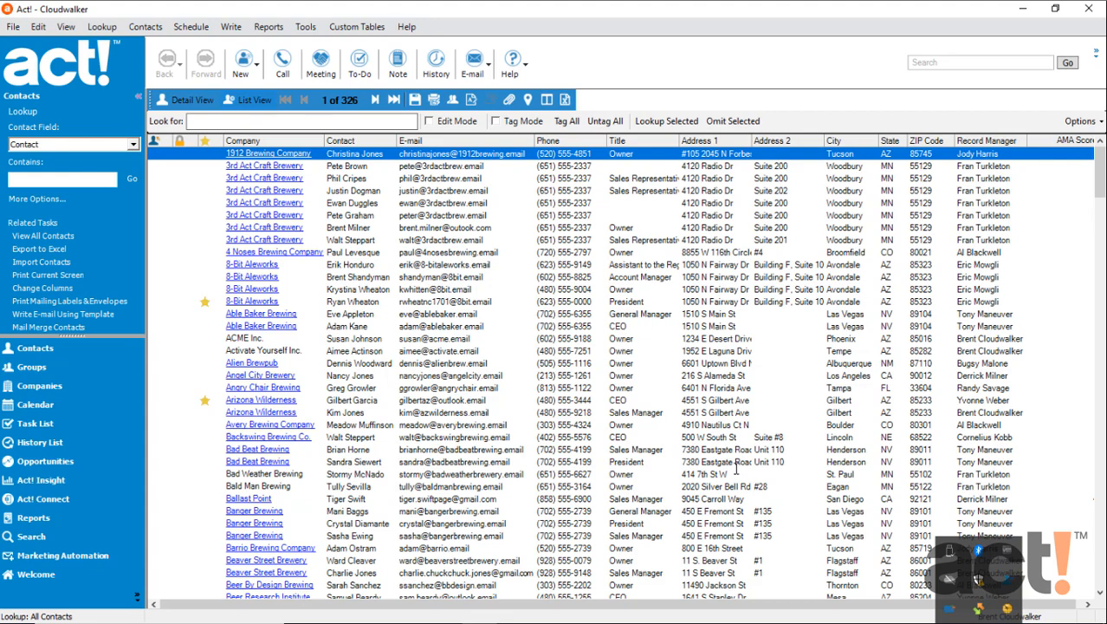
- Back up the database manually with attachments included, saving it as Act! Cloudwalker.zip in the desktop's ActBackups folder
{"action": "left_click", "coordinate": [10, 26]}
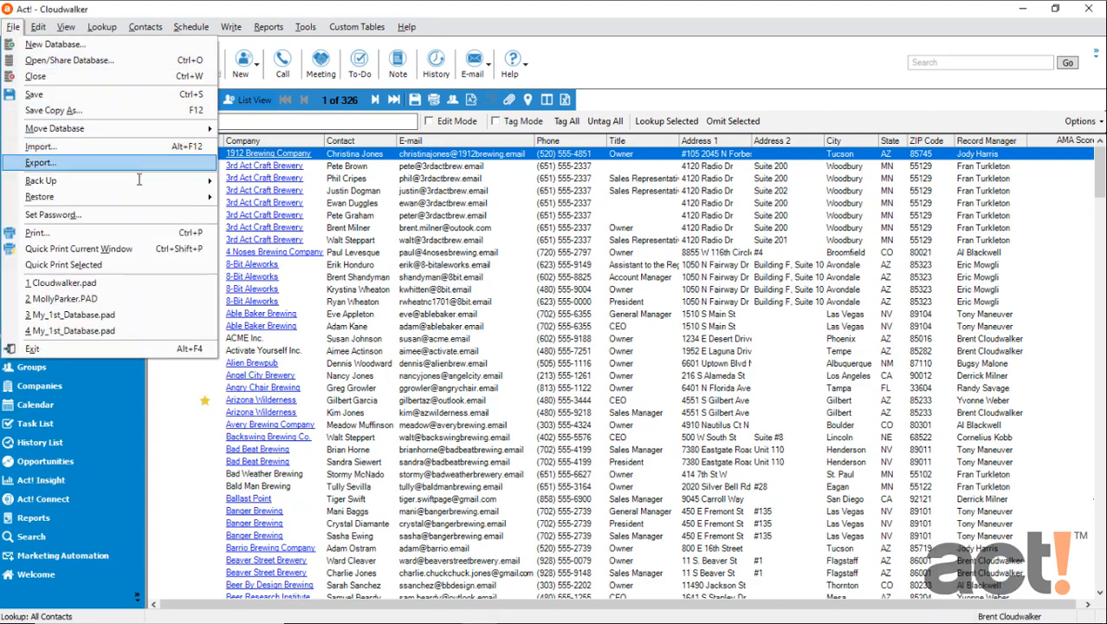
{"action": "mouse_move", "coordinate": [148, 184]}
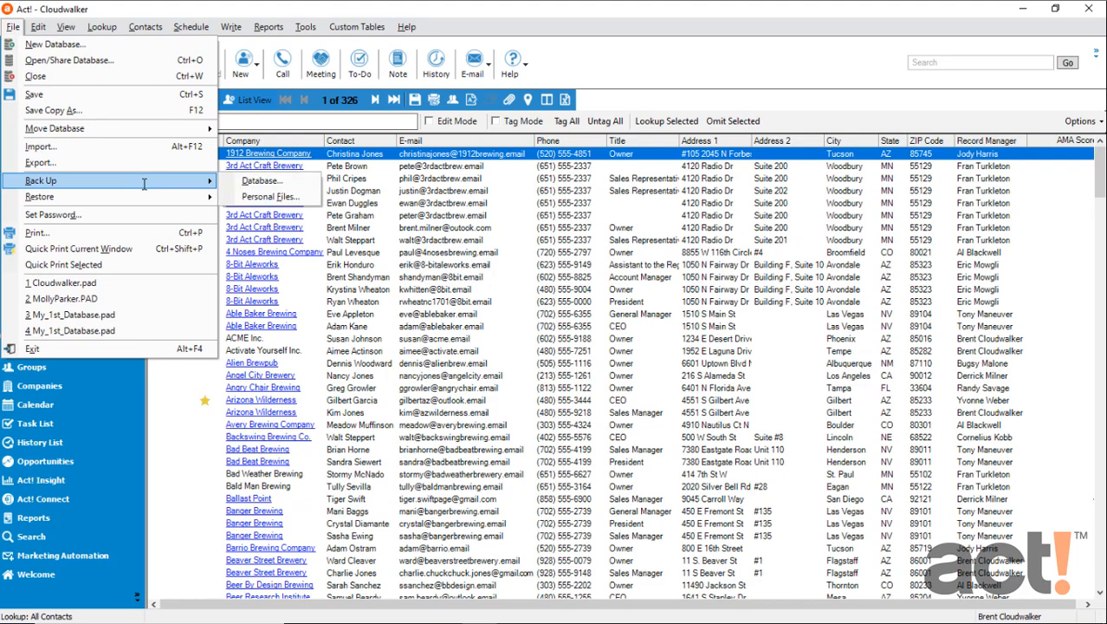
{"action": "left_click", "coordinate": [277, 182]}
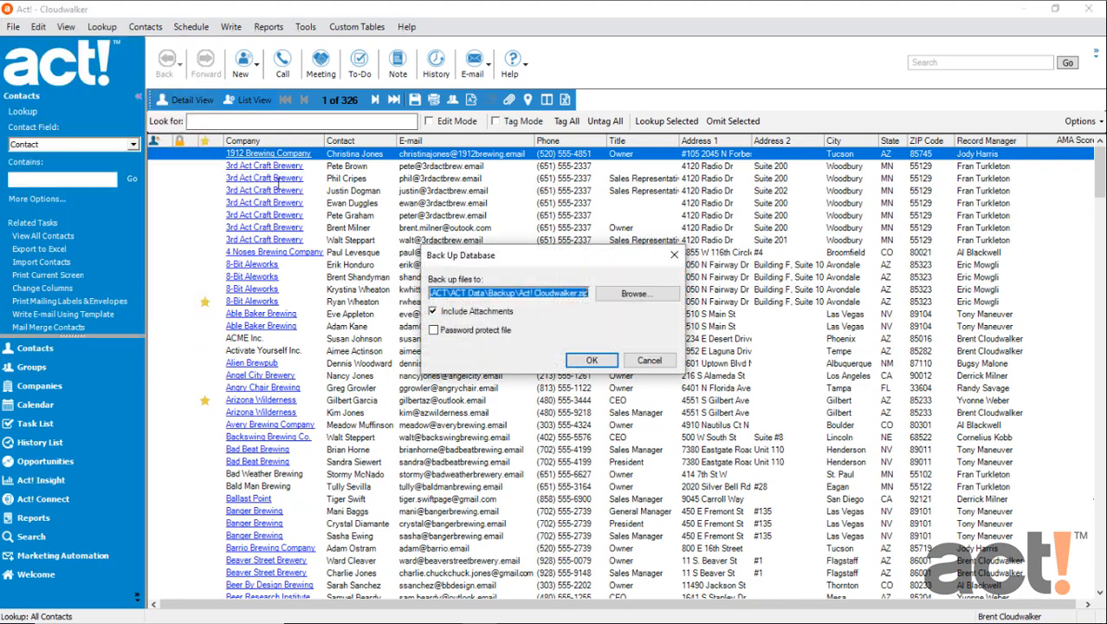
{"action": "left_click", "coordinate": [625, 293]}
{"action": "scroll", "coordinate": [485, 390], "scroll_direction": "up", "scroll_amount": 3}
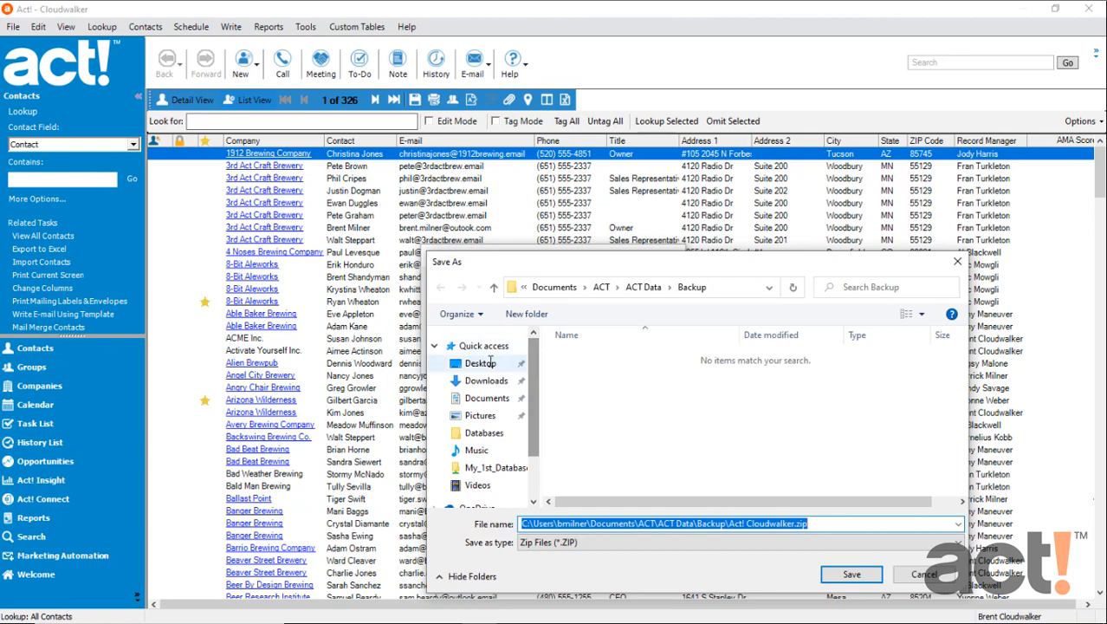
{"action": "left_click", "coordinate": [481, 364]}
{"action": "double_click", "coordinate": [587, 357]}
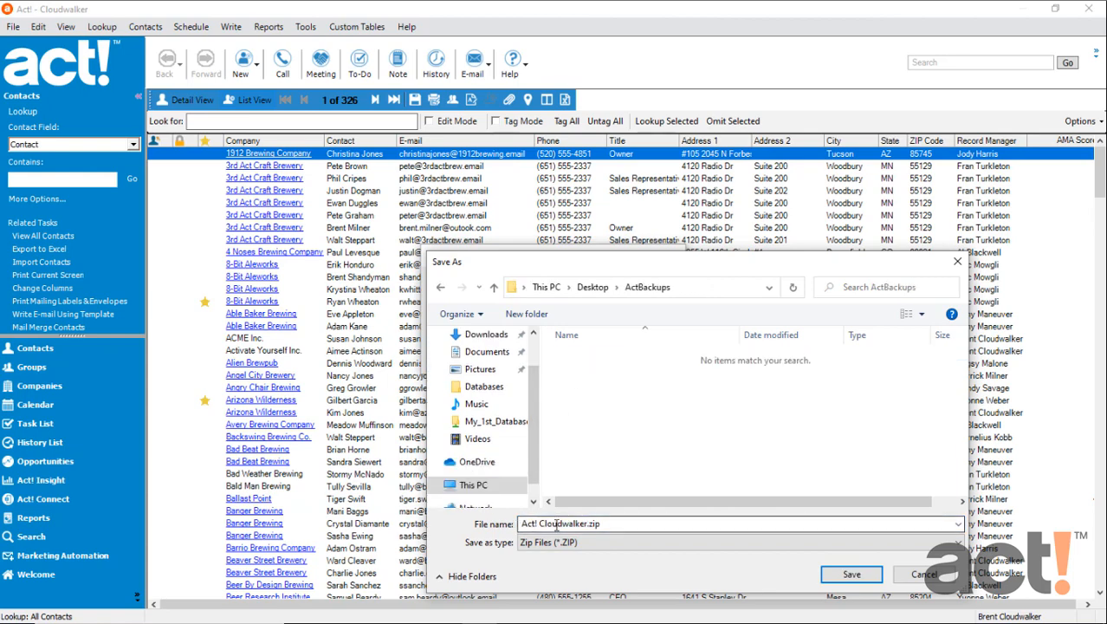
{"action": "left_click", "coordinate": [839, 576]}
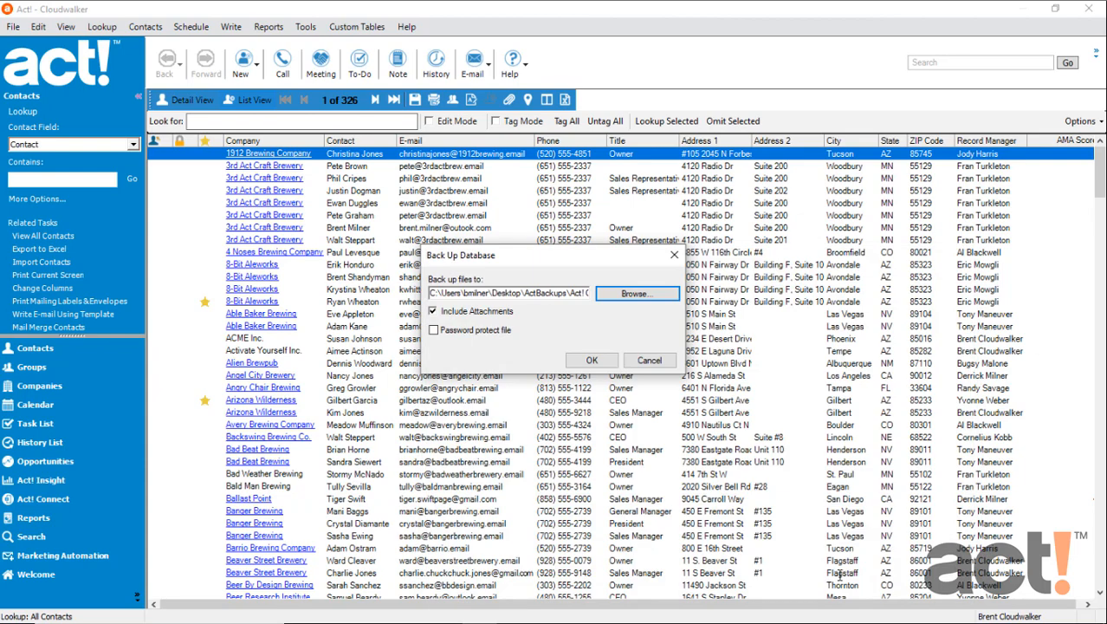
{"action": "left_click", "coordinate": [592, 360]}
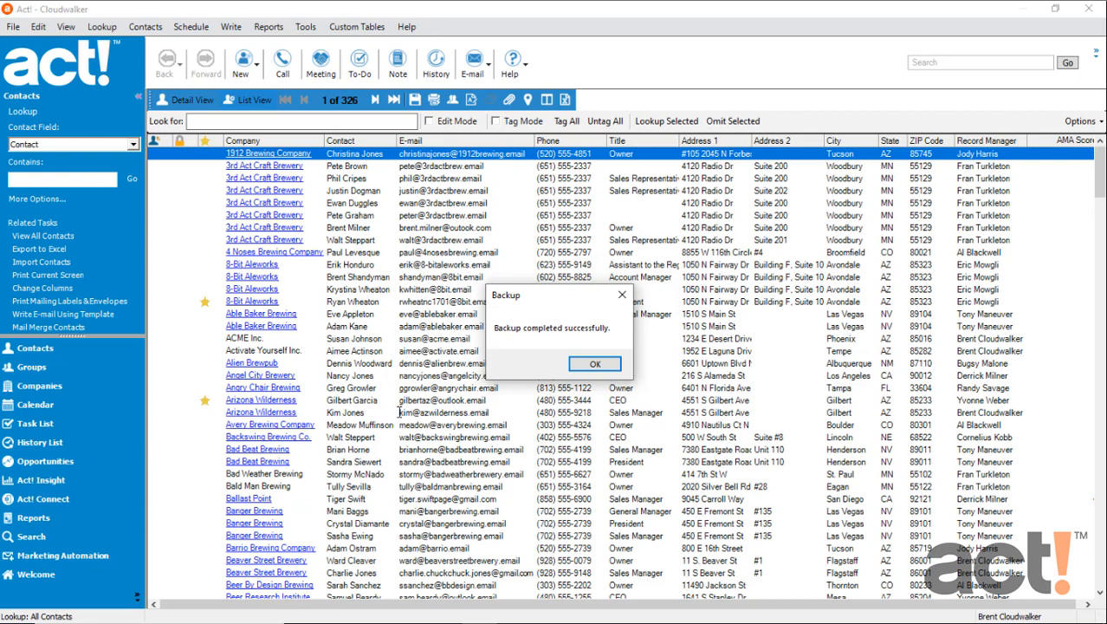
{"action": "left_click", "coordinate": [589, 362]}
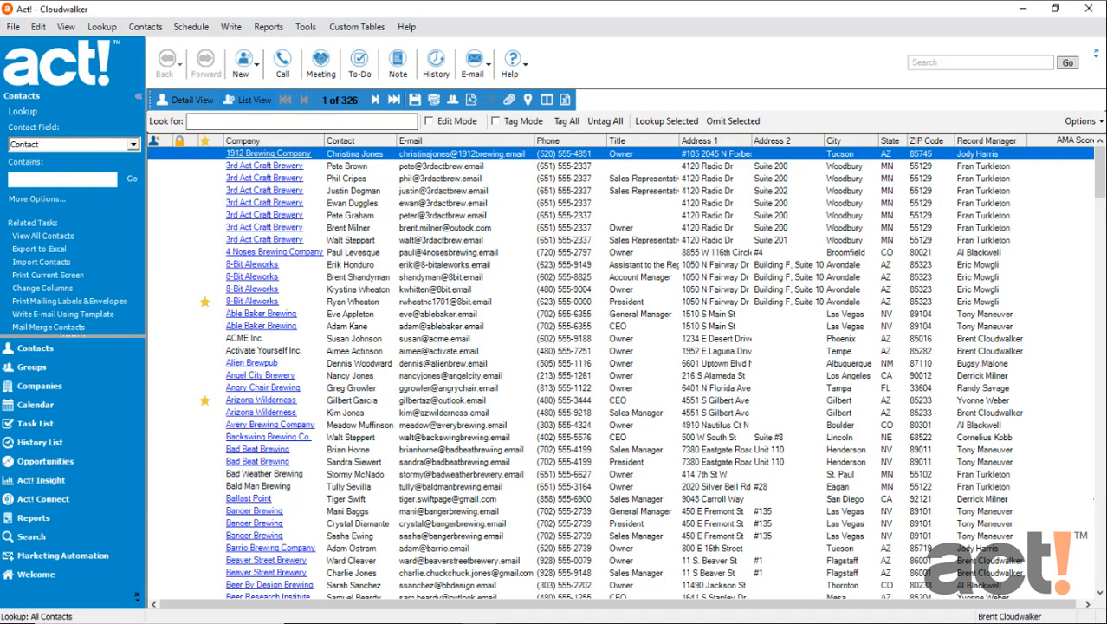
- Switch to File Explorer, open the desktop's ActBackups folder and widen the Name column to examine the full backup file names
{"action": "left_click", "coordinate": [372, 623]}
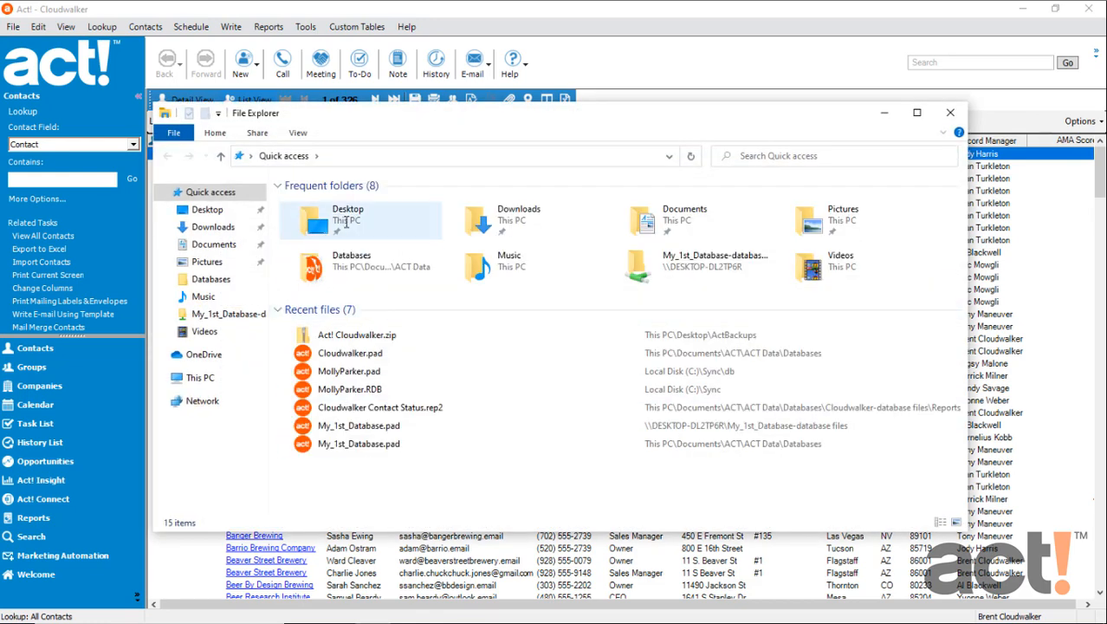
{"action": "double_click", "coordinate": [346, 219]}
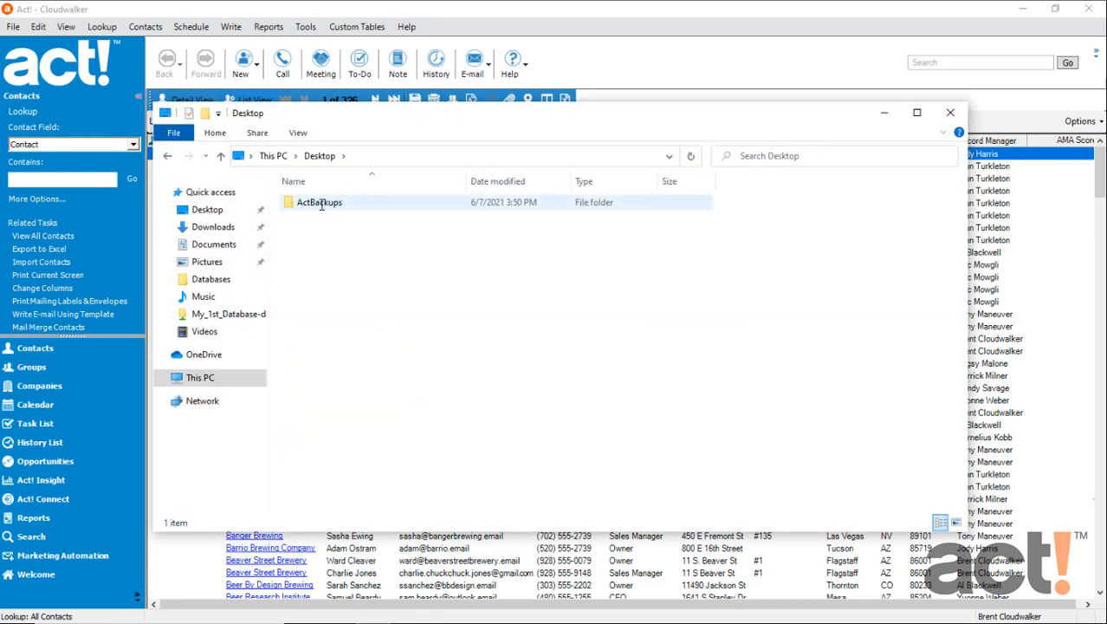
{"action": "double_click", "coordinate": [320, 205]}
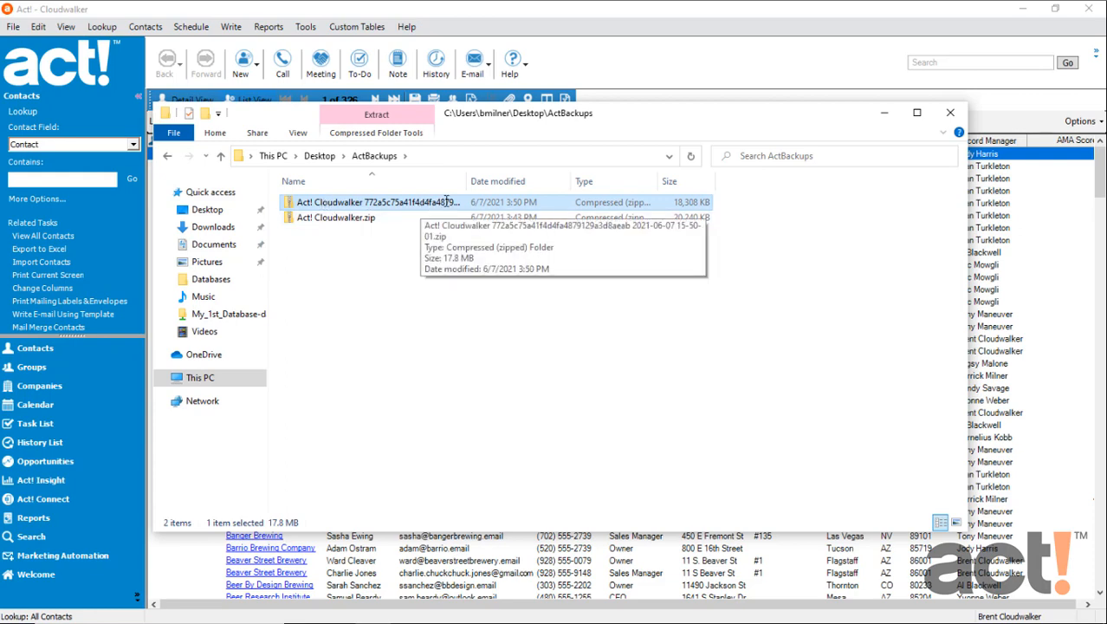
{"action": "left_click_drag", "start_coordinate": [467, 181], "coordinate": [626, 178]}
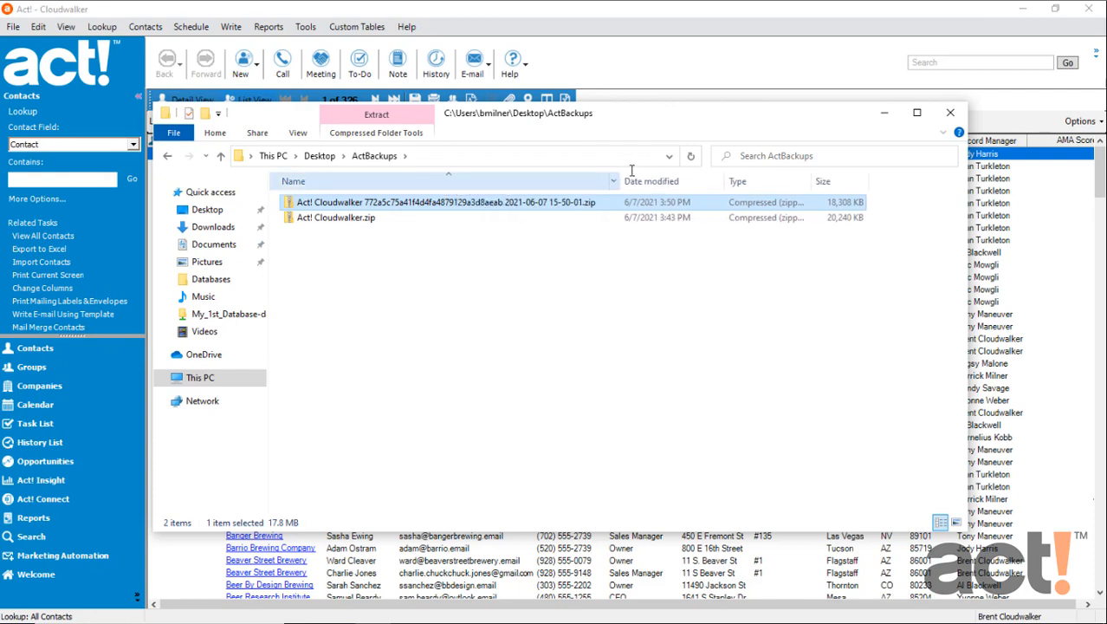